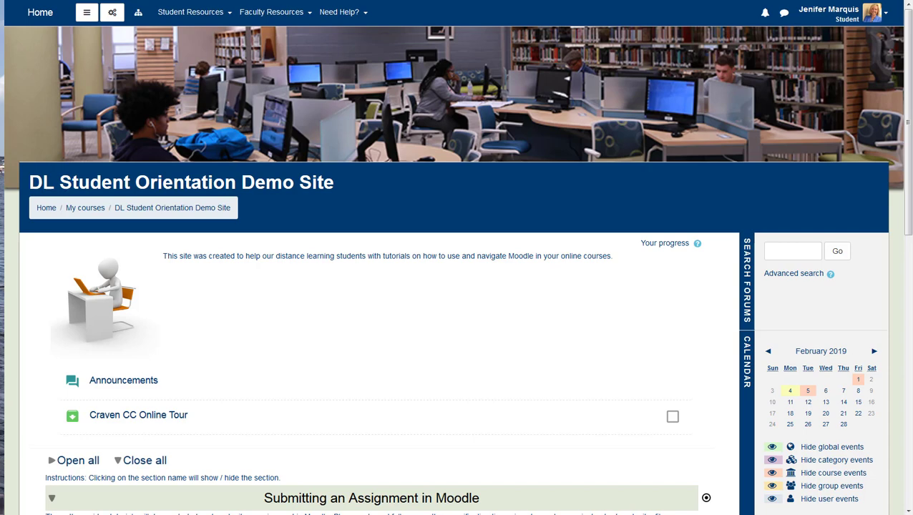
Step: Open the 'Submitting a File (with submit button)' assignment from the course section
drag(909, 144, 908, 251)
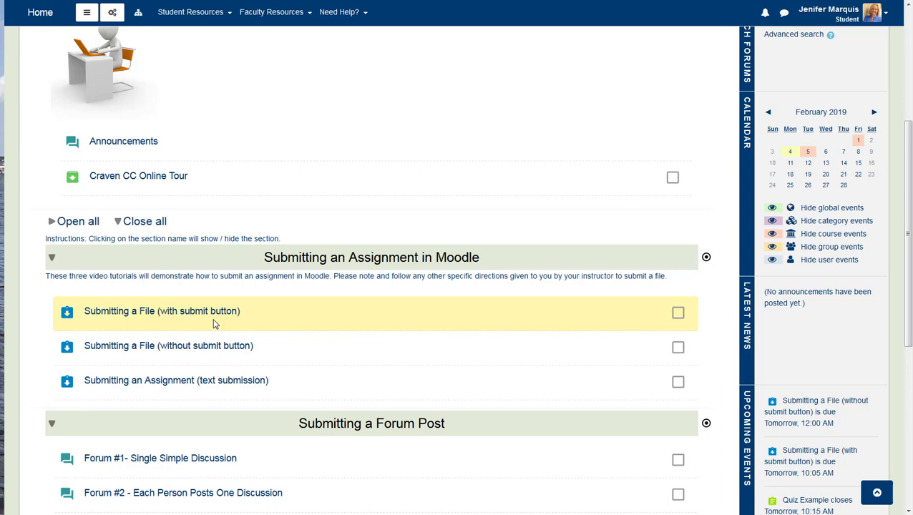
click(112, 316)
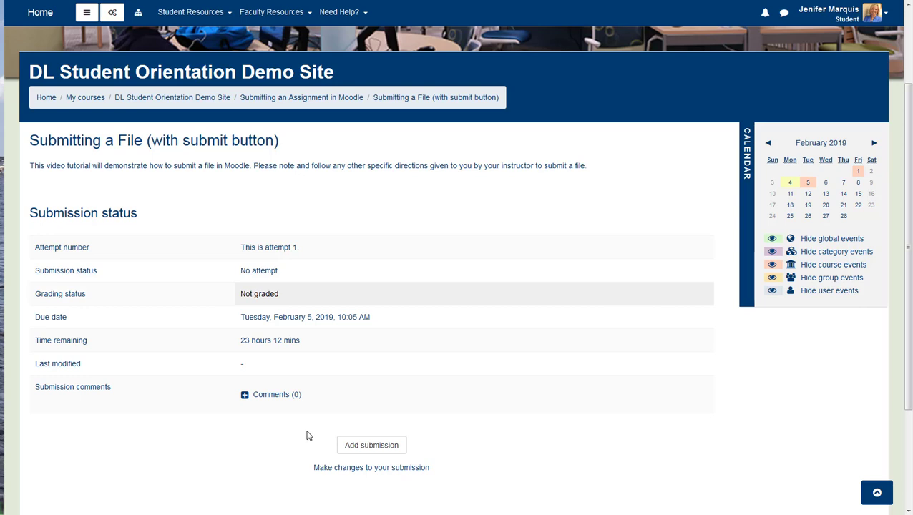
Step: Add the Word document to the Files area and save it as draft attempt 1
click(370, 450)
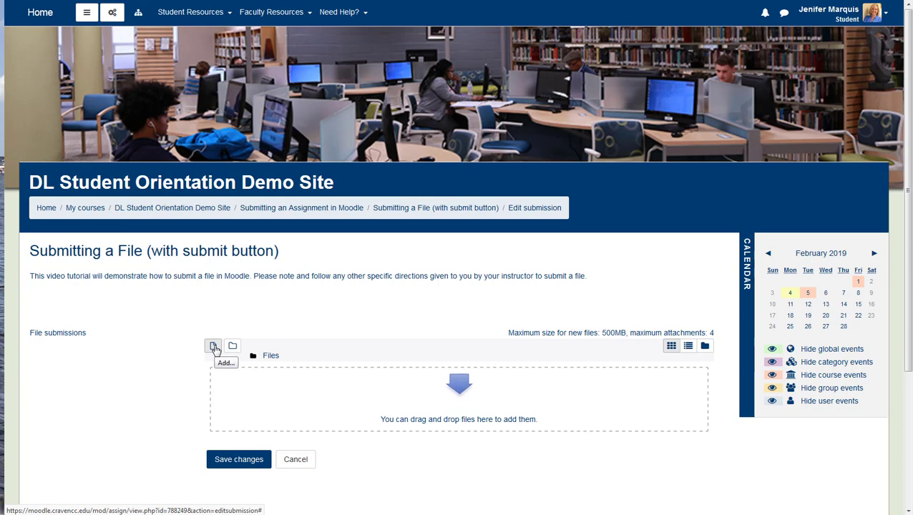
click(215, 348)
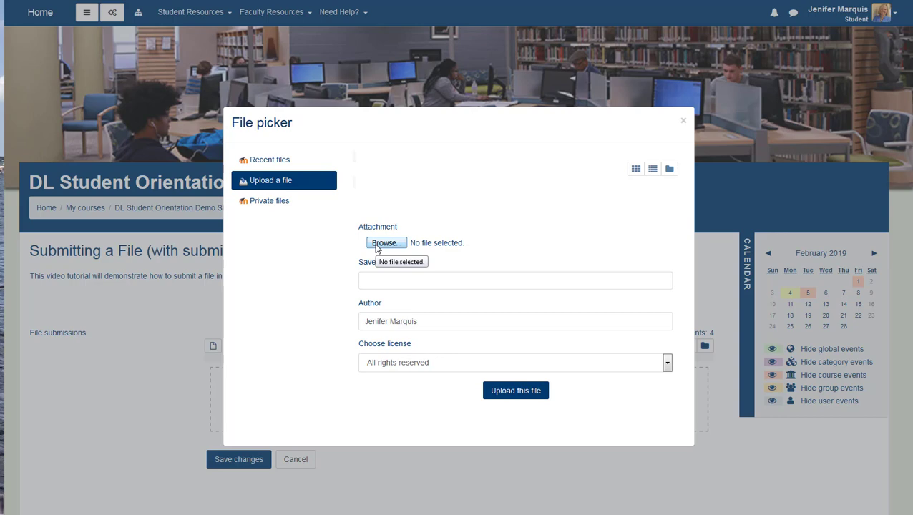
click(684, 123)
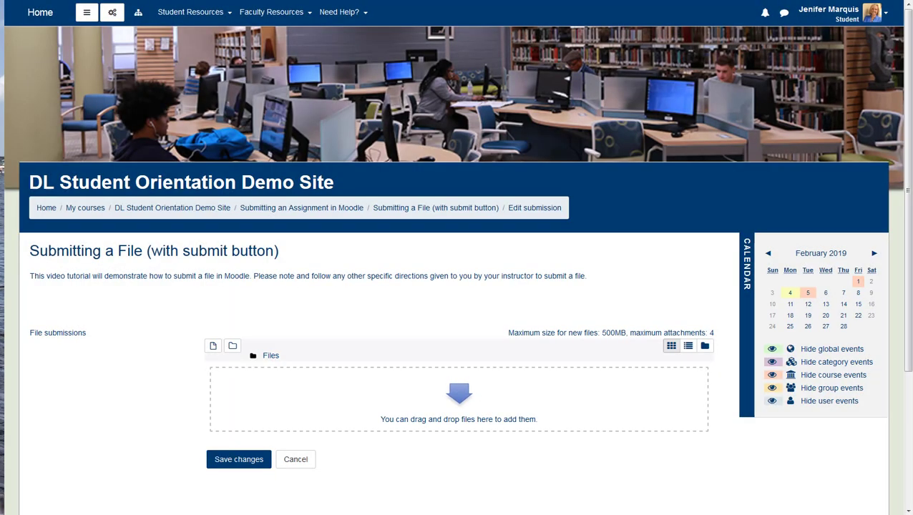
drag(94, 324, 279, 394)
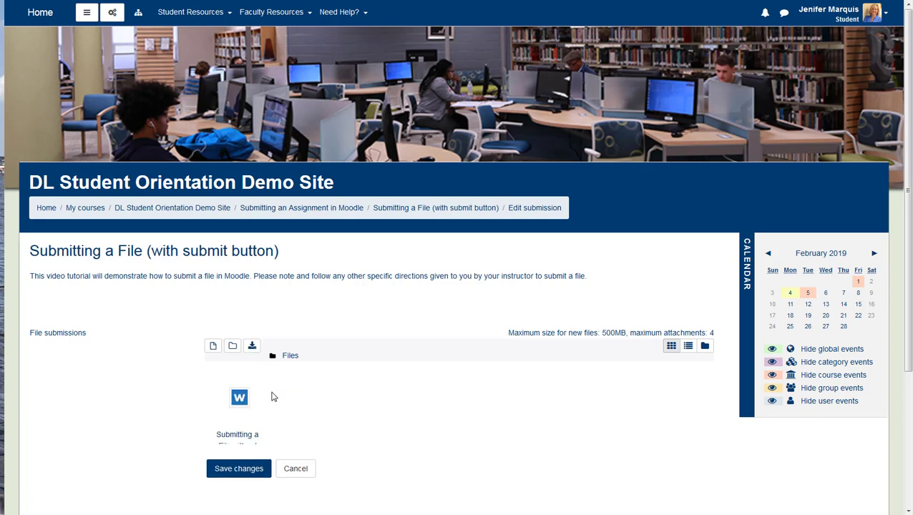
click(240, 469)
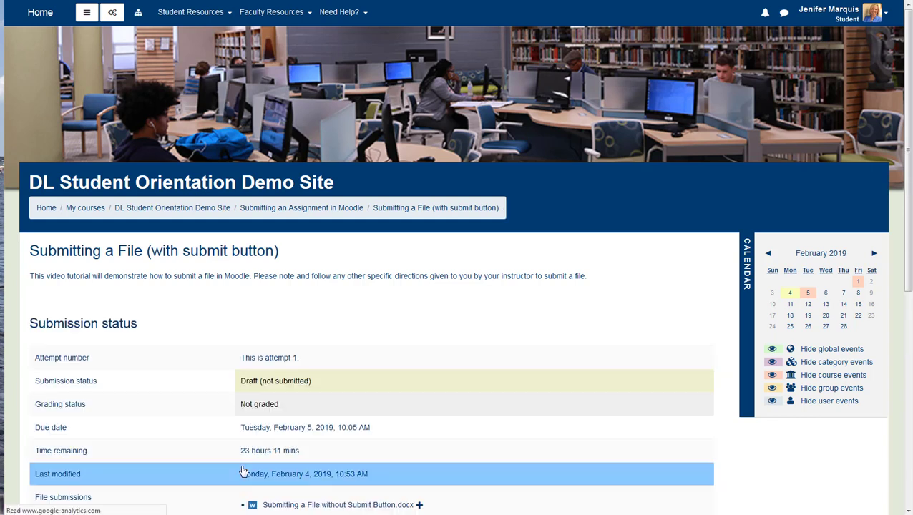
scroll(236, 372, down, 3)
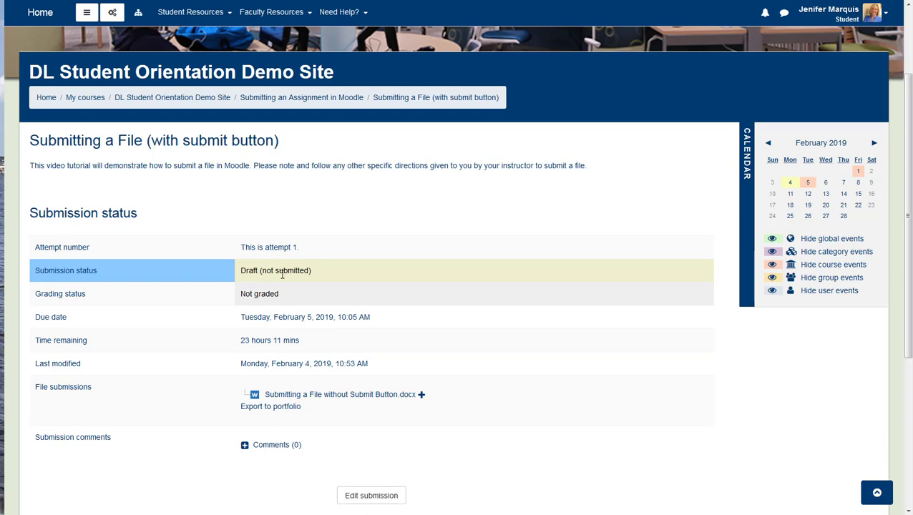
scroll(306, 273, down, 2)
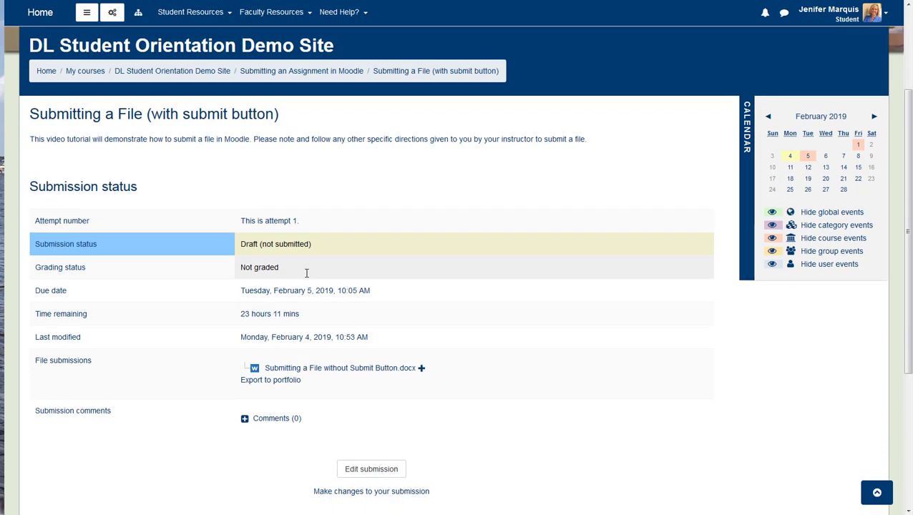
scroll(306, 275, down, 3)
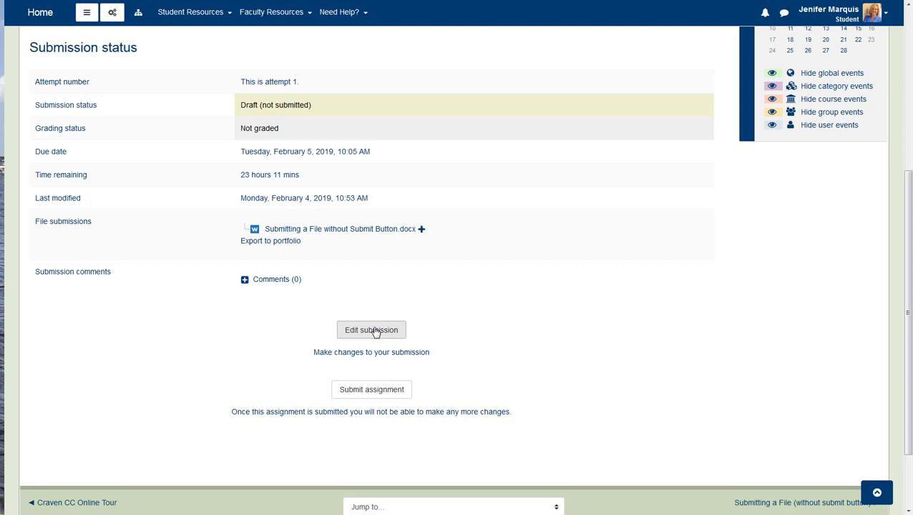
Step: Submit the Word document for grading, confirm it, and go back to the course section
click(375, 392)
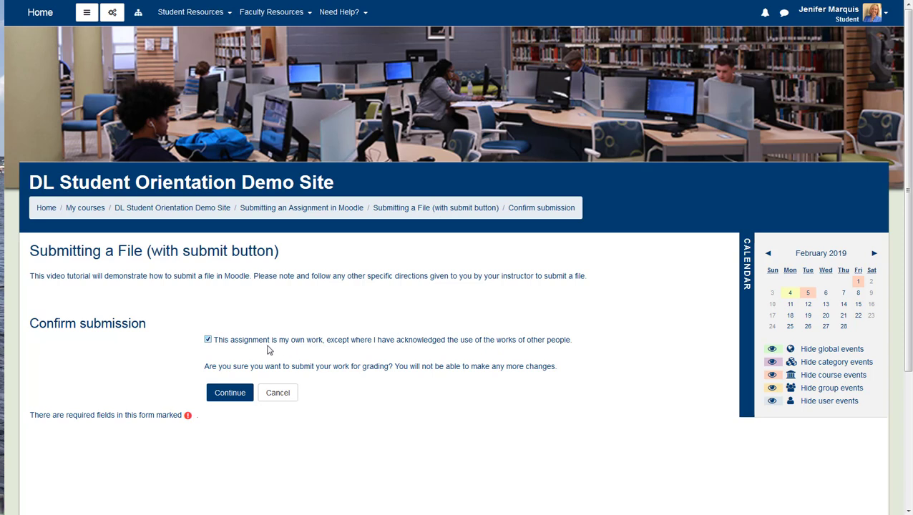
click(232, 397)
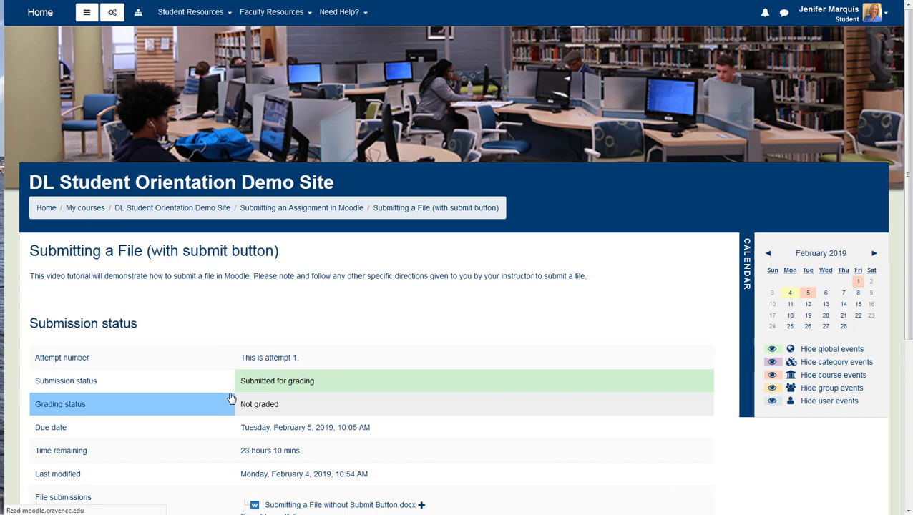
scroll(232, 399, down, 3)
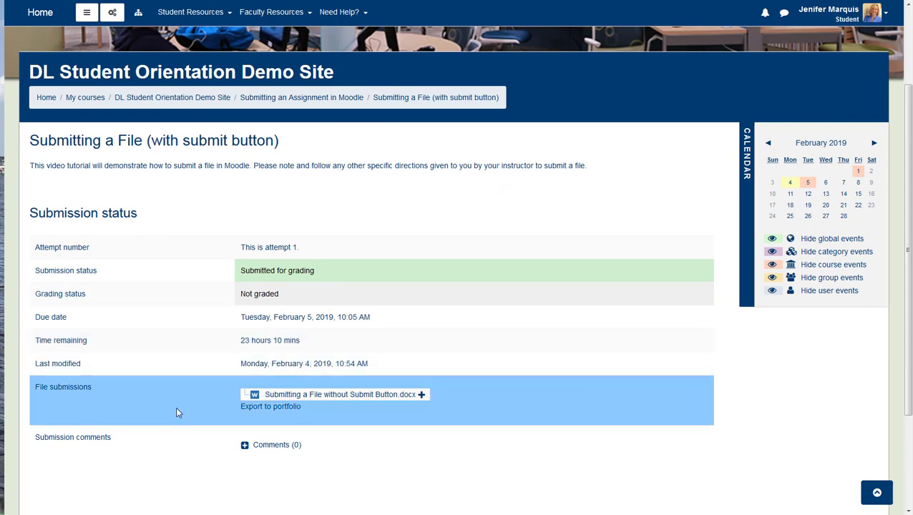
click(289, 399)
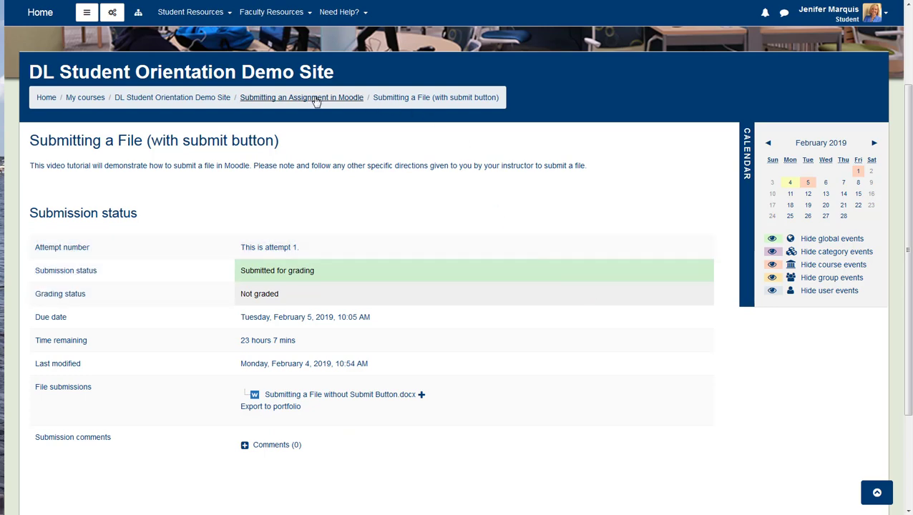
Step: Open the 'Submitting a File (without submit button)' assignment and scroll to Add submission
click(312, 101)
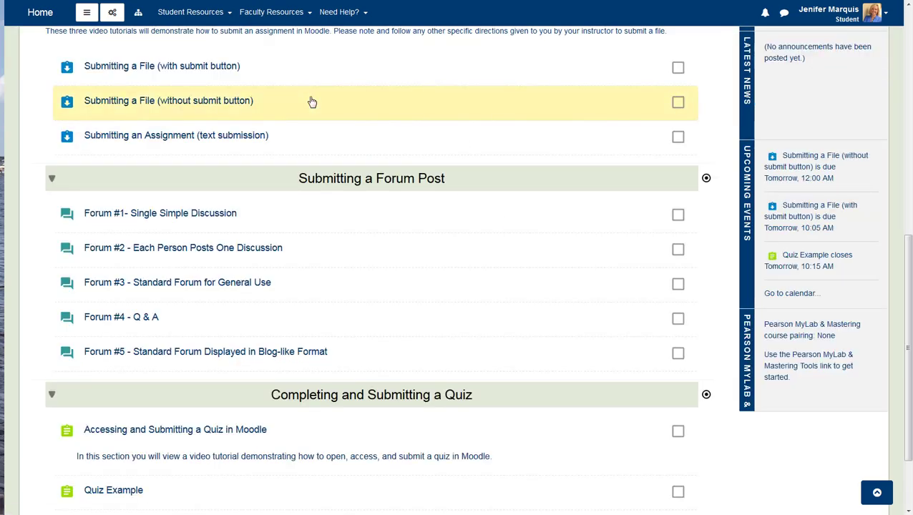
scroll(338, 140, up, 1)
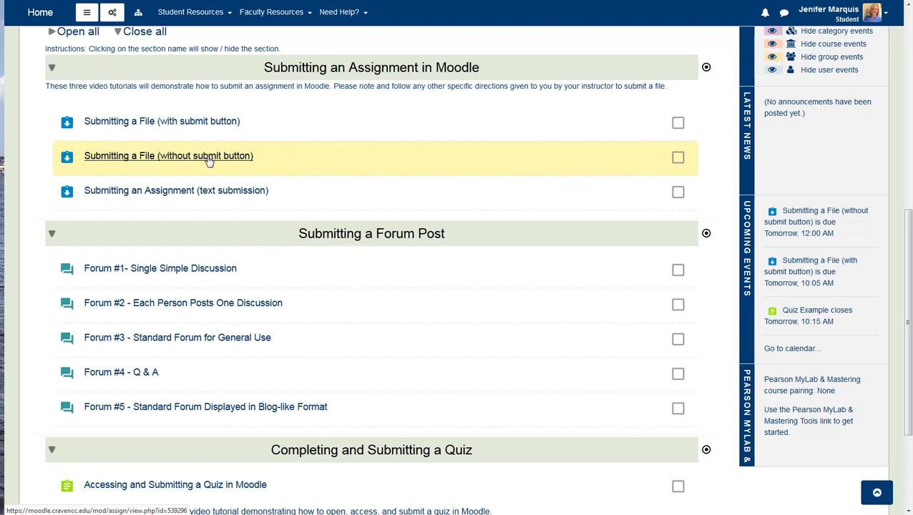
click(209, 158)
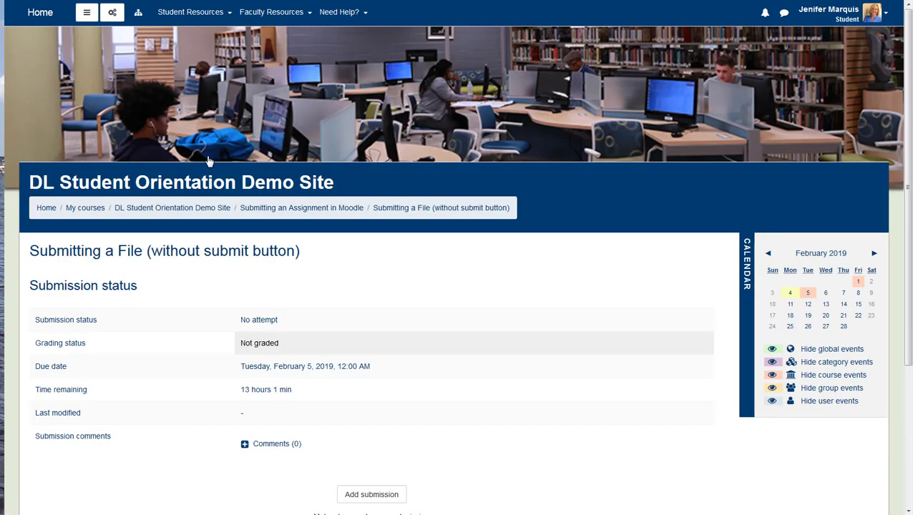
scroll(272, 226, down, 1)
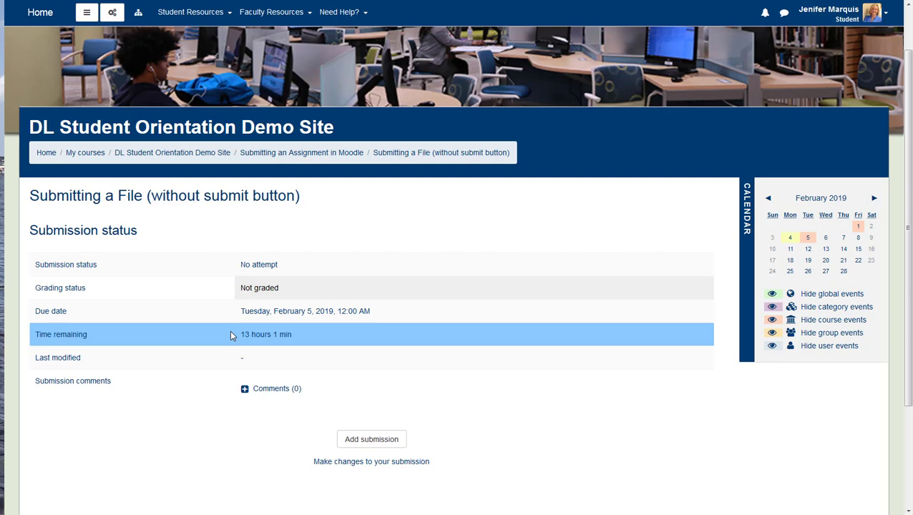
scroll(230, 335, down, 2)
scroll(300, 333, down, 1)
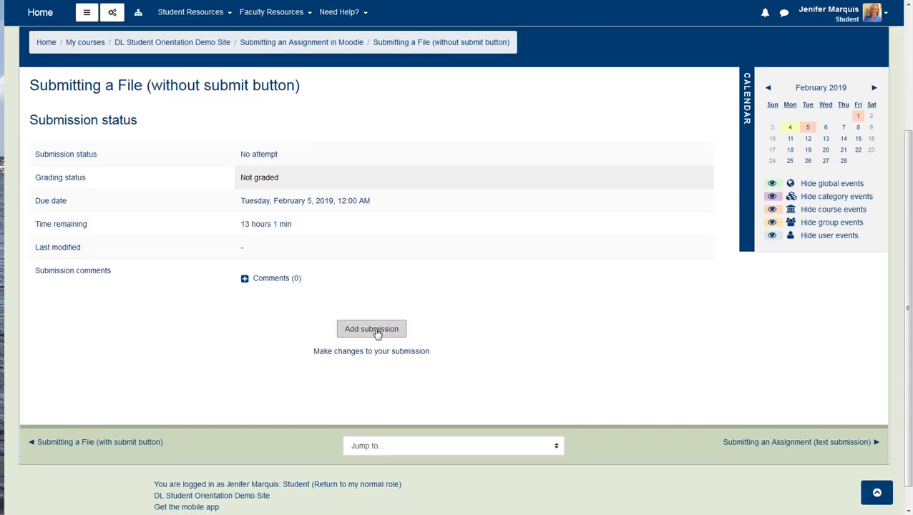
Step: Upload the Word document and save it, marking it submitted for grading without confirmation
click(377, 331)
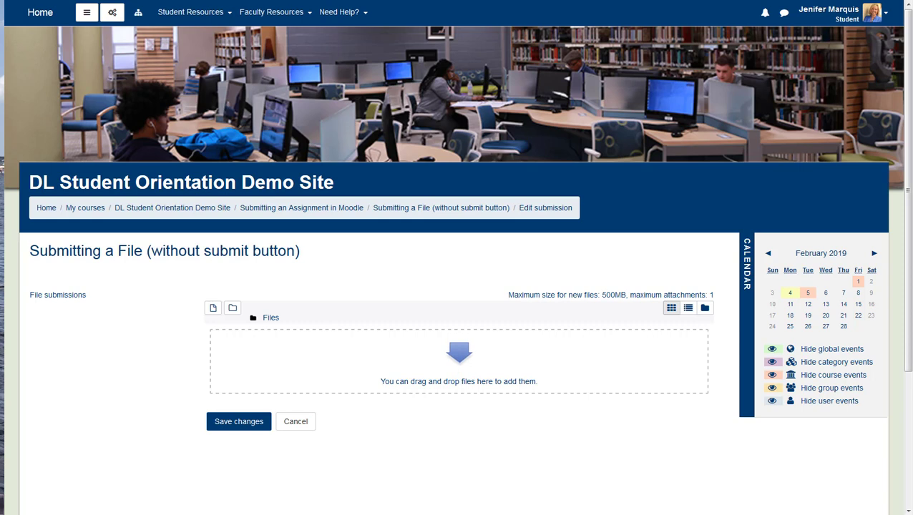
drag(71, 263, 279, 351)
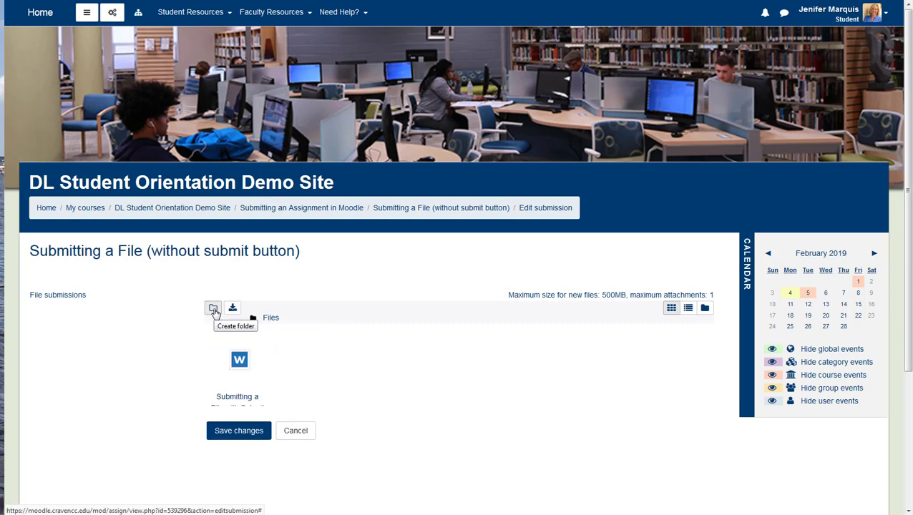
click(247, 435)
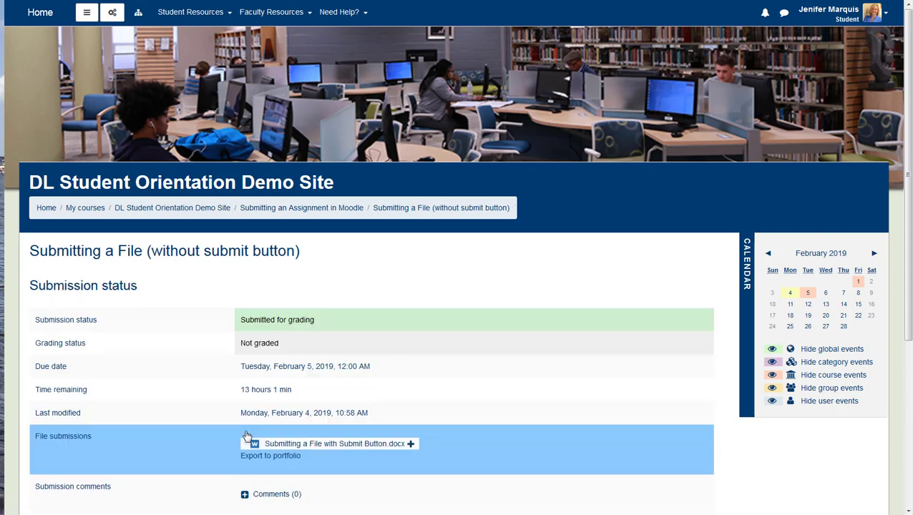
scroll(247, 435, down, 2)
scroll(247, 435, down, 1)
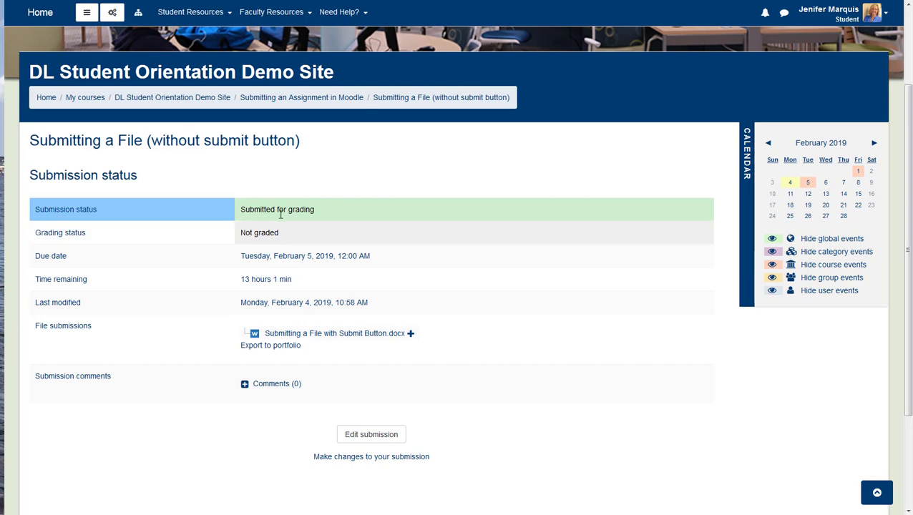
scroll(281, 214, down, 3)
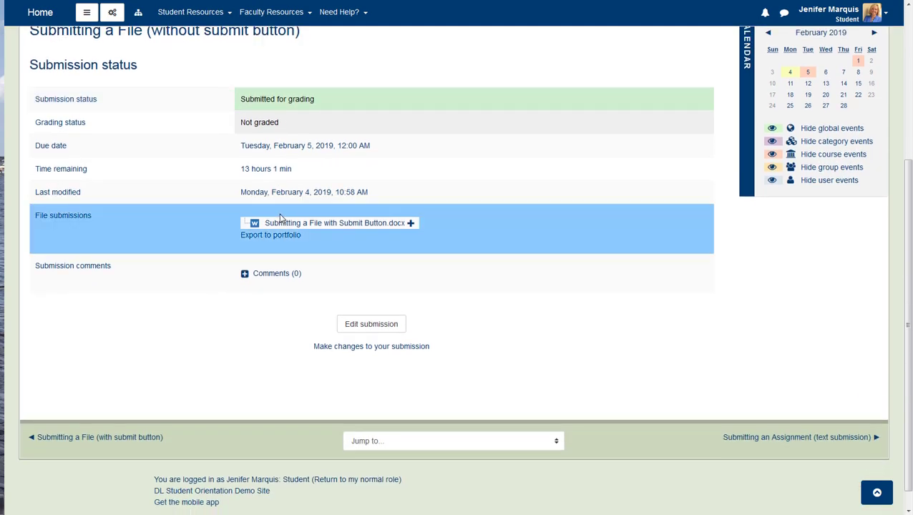
scroll(331, 243, up, 3)
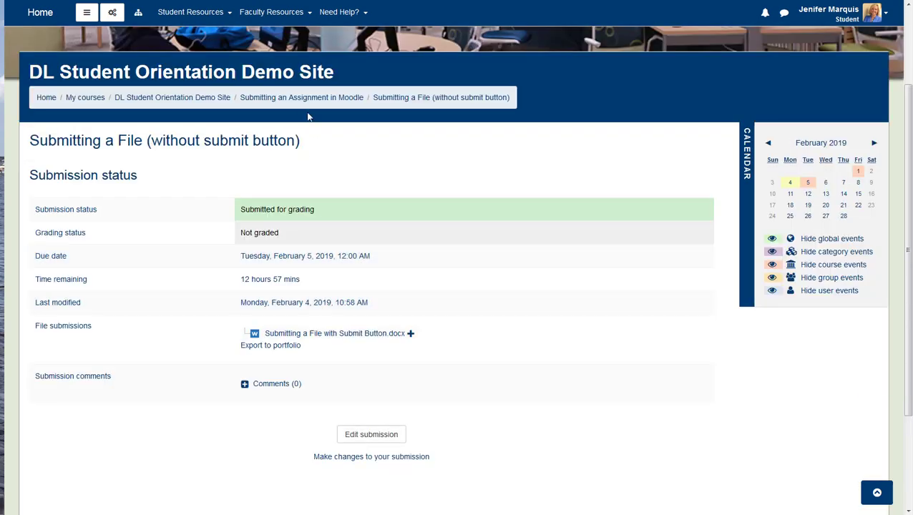
Step: Return to the course and open the 'Submitting an Assignment (text submission)' assignment
click(303, 100)
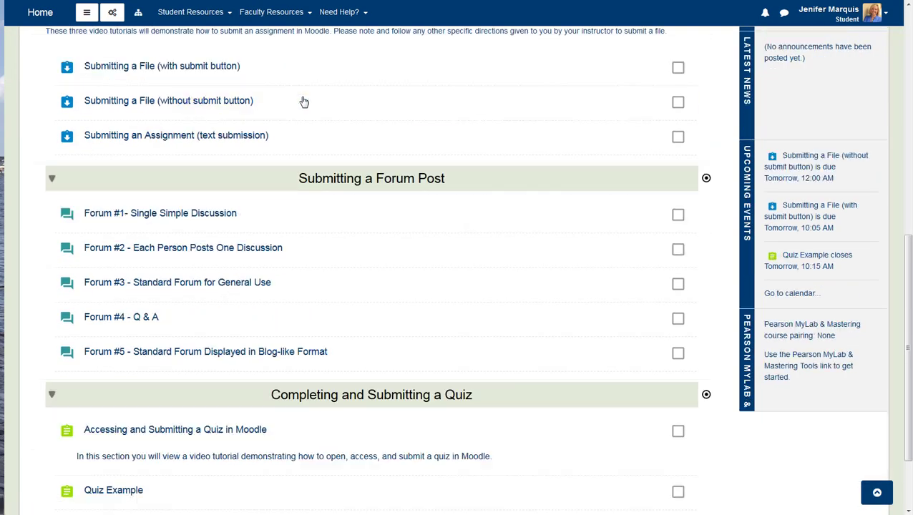
scroll(311, 158, up, 2)
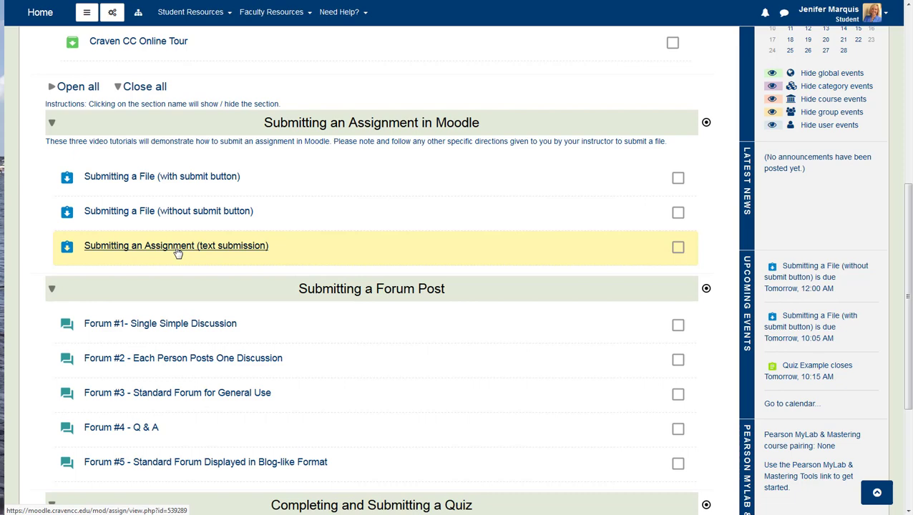
click(119, 248)
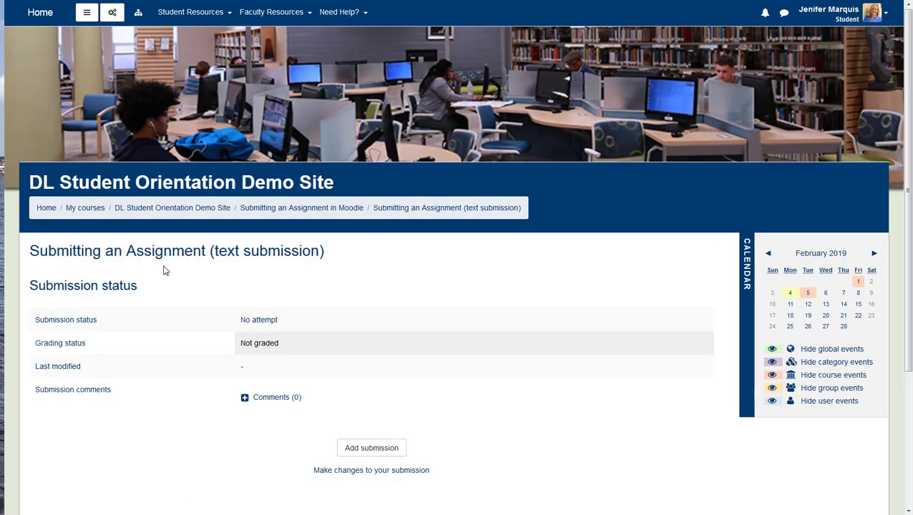
scroll(165, 270, down, 3)
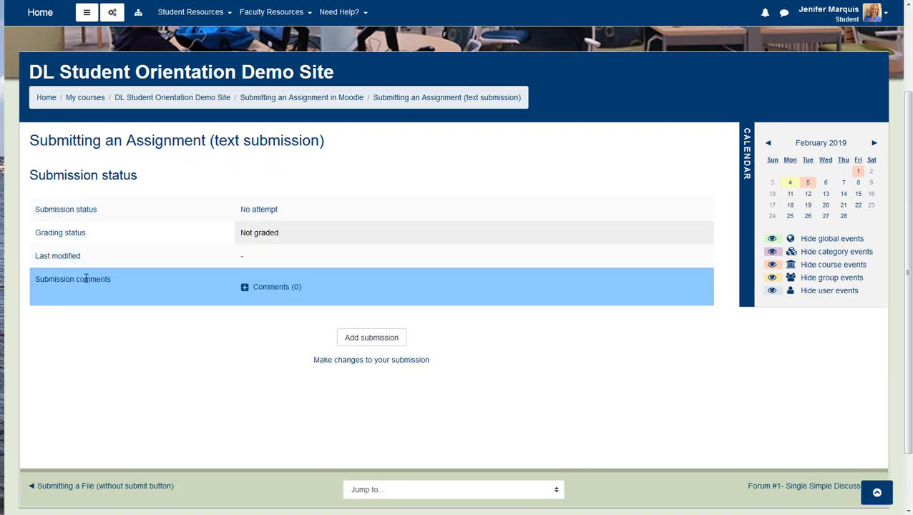
Step: Write 'This is my answer.' in the Online text editor and save it as a draft
click(366, 342)
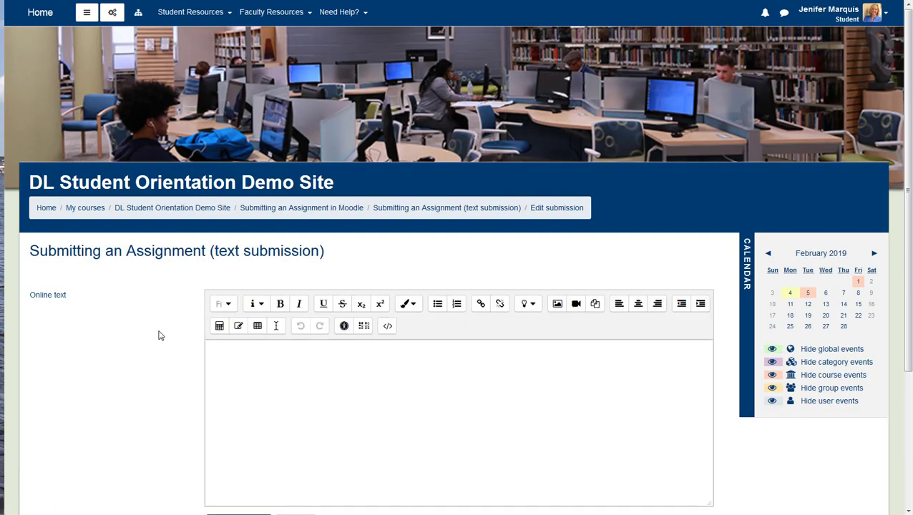
scroll(157, 333, down, 3)
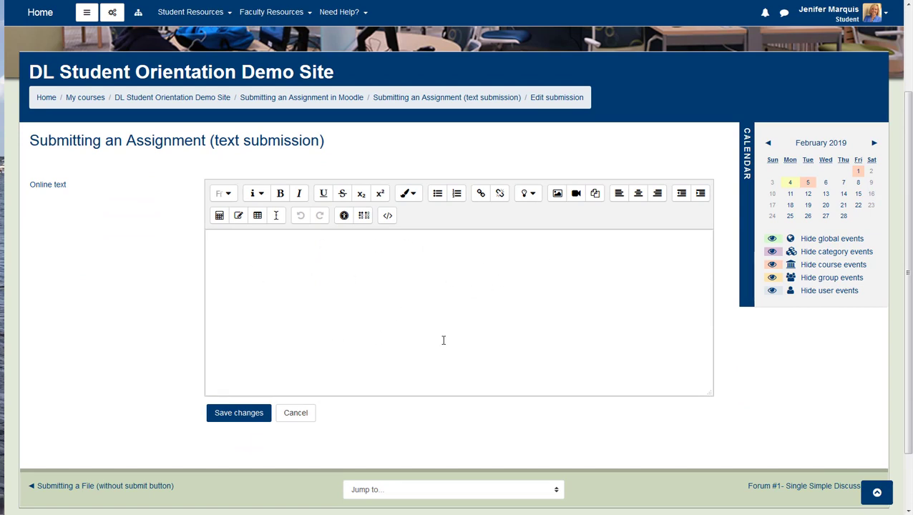
click(288, 255)
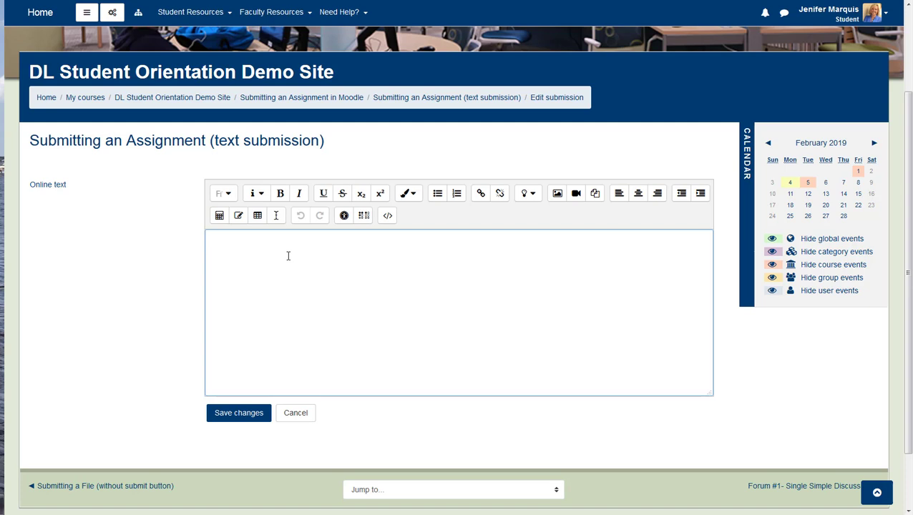
text(This is my an)
text(swer.)
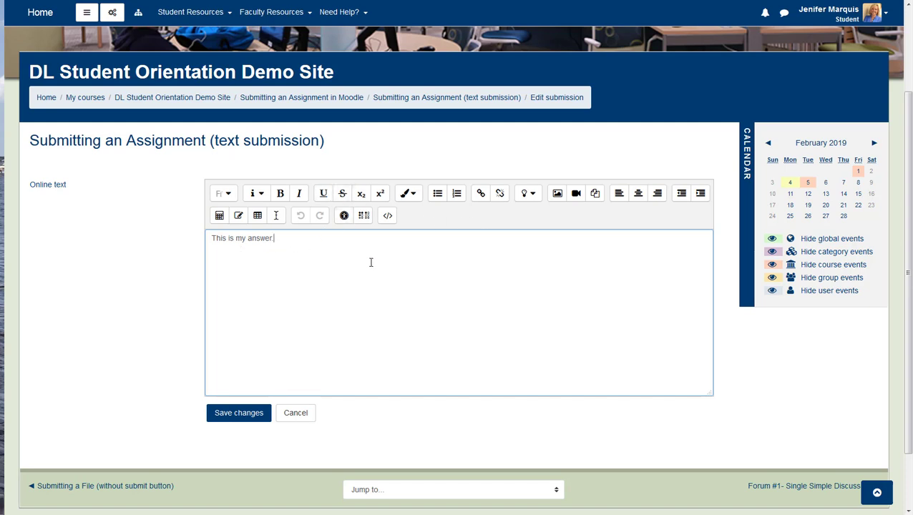
click(250, 416)
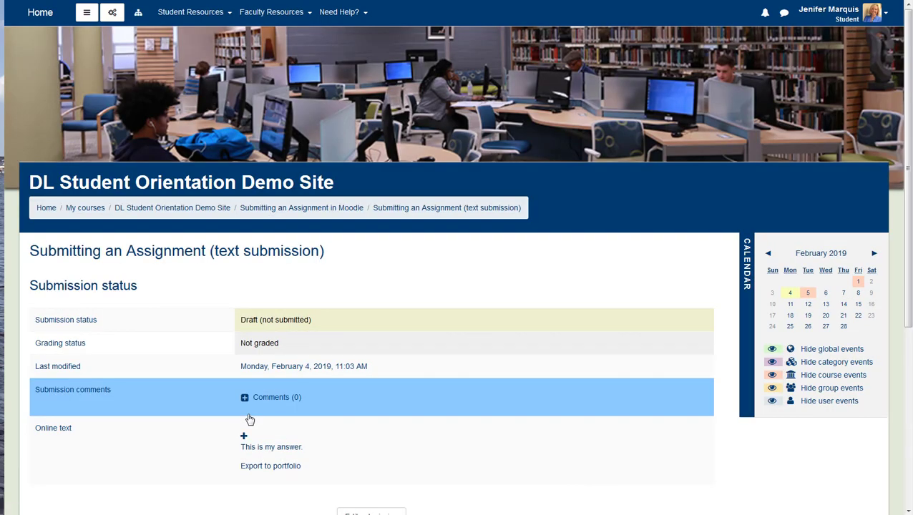
scroll(197, 378, down, 1)
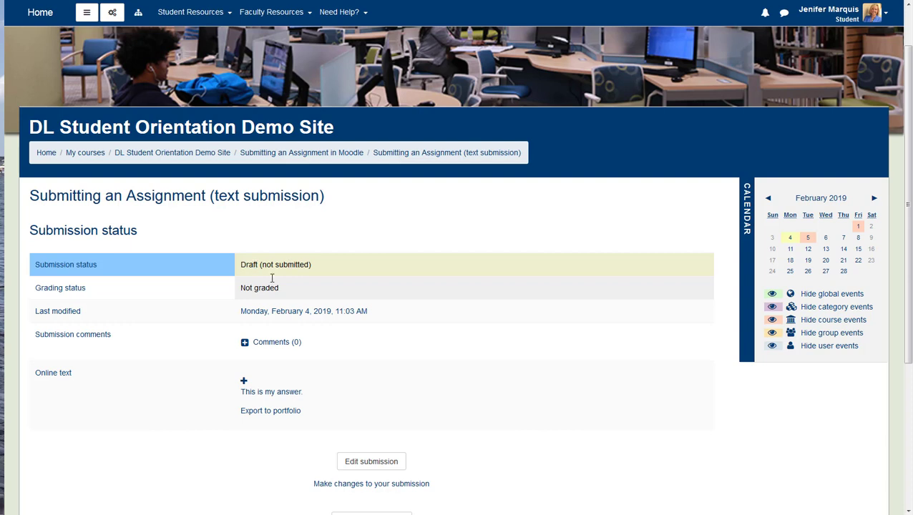
scroll(241, 293, down, 2)
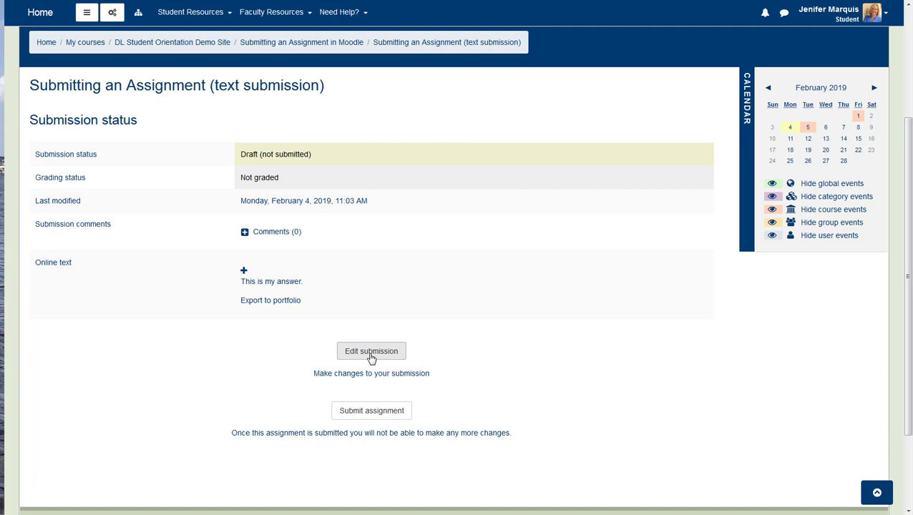
Step: Submit the text answer with the own-work statement ticked, then go back to the course page
click(372, 414)
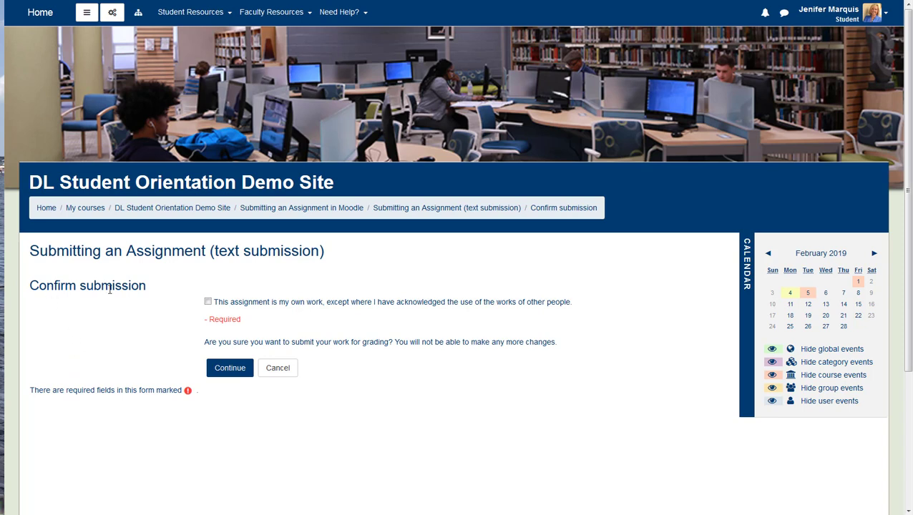
click(208, 302)
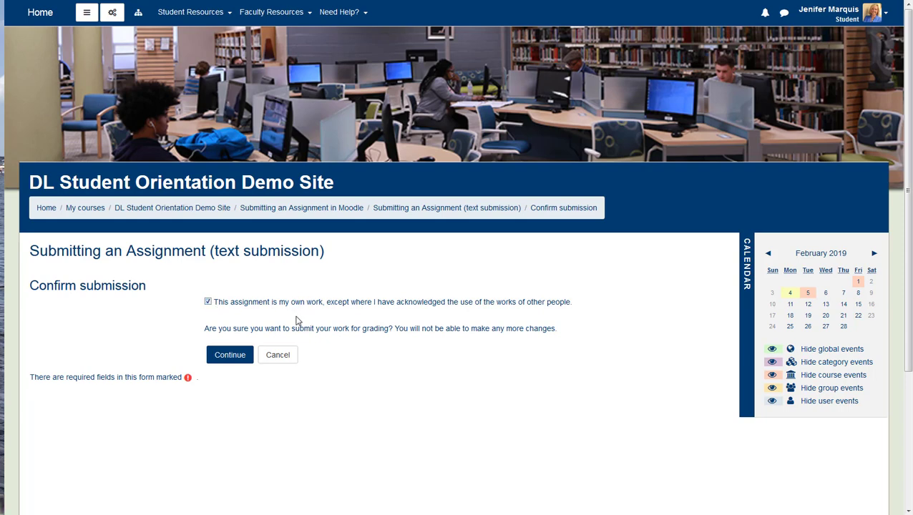
click(239, 355)
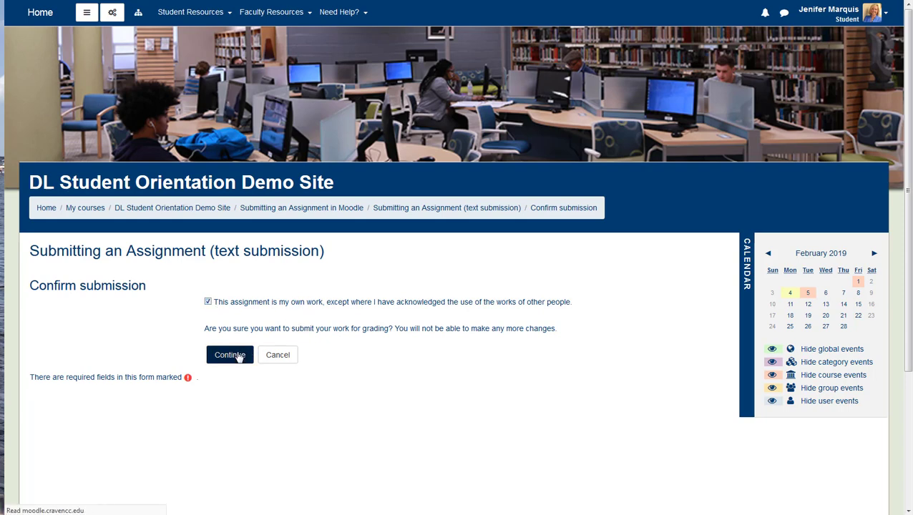
scroll(239, 356, down, 2)
scroll(258, 301, down, 2)
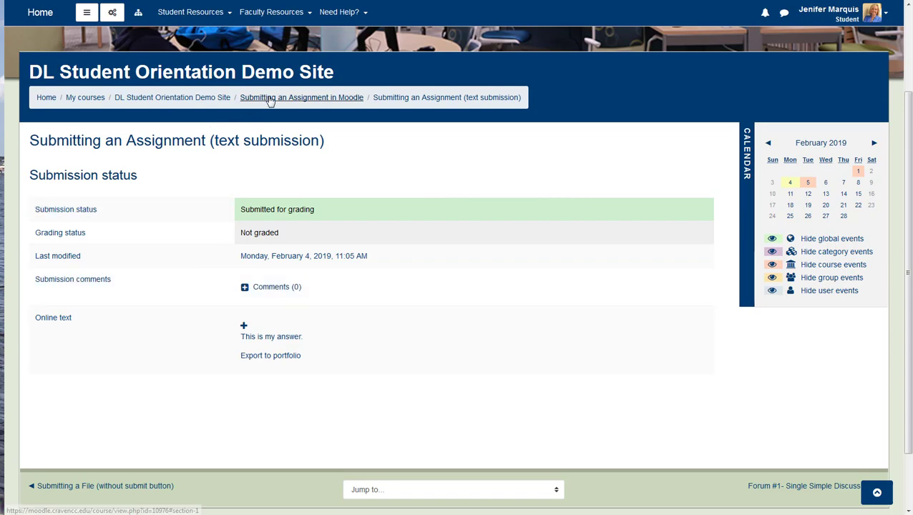
click(269, 99)
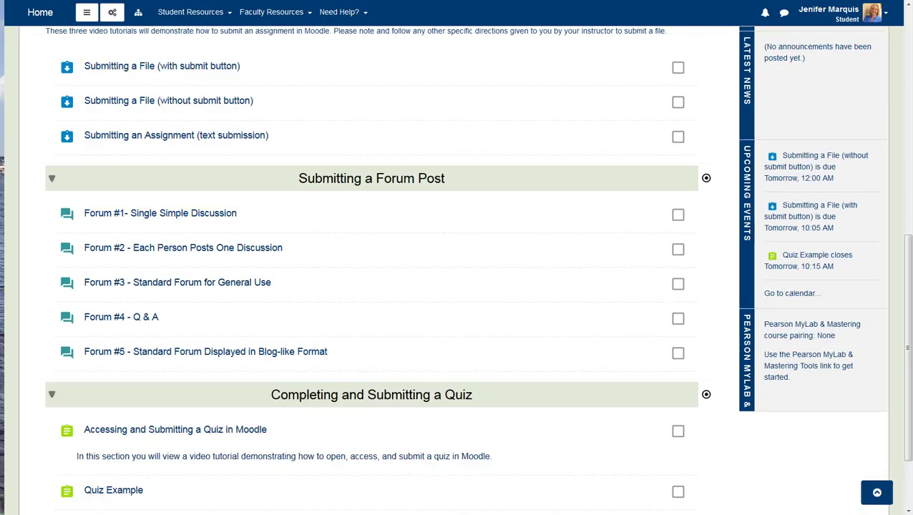